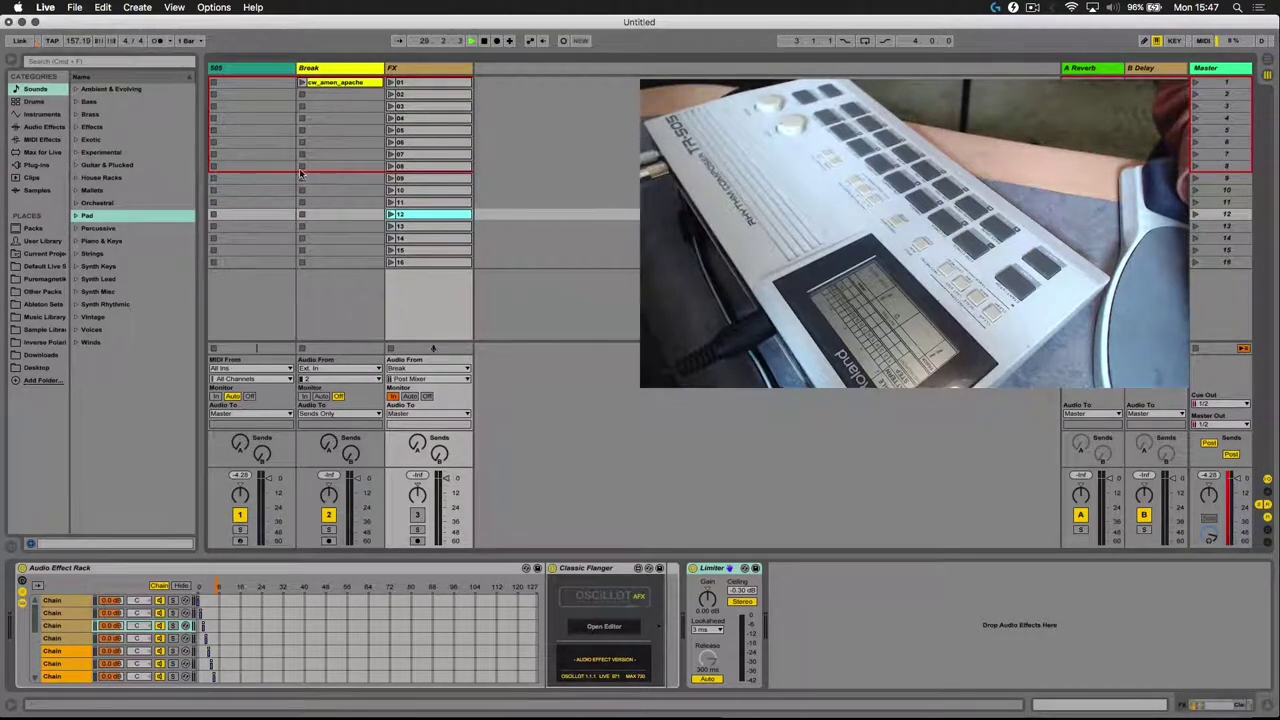
# Select the Break track, view the cw_amen_apache clip, and keep its output on Sends Only.
pyautogui.click(340, 69)
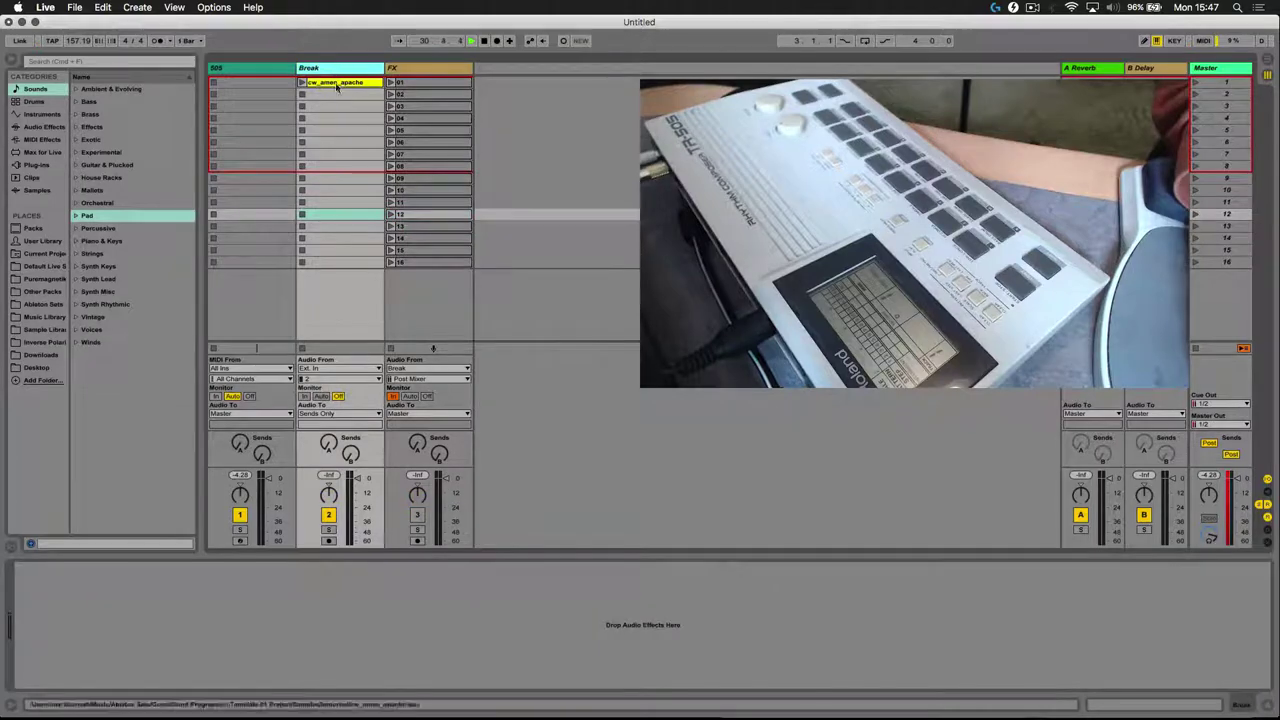
pyautogui.click(343, 84)
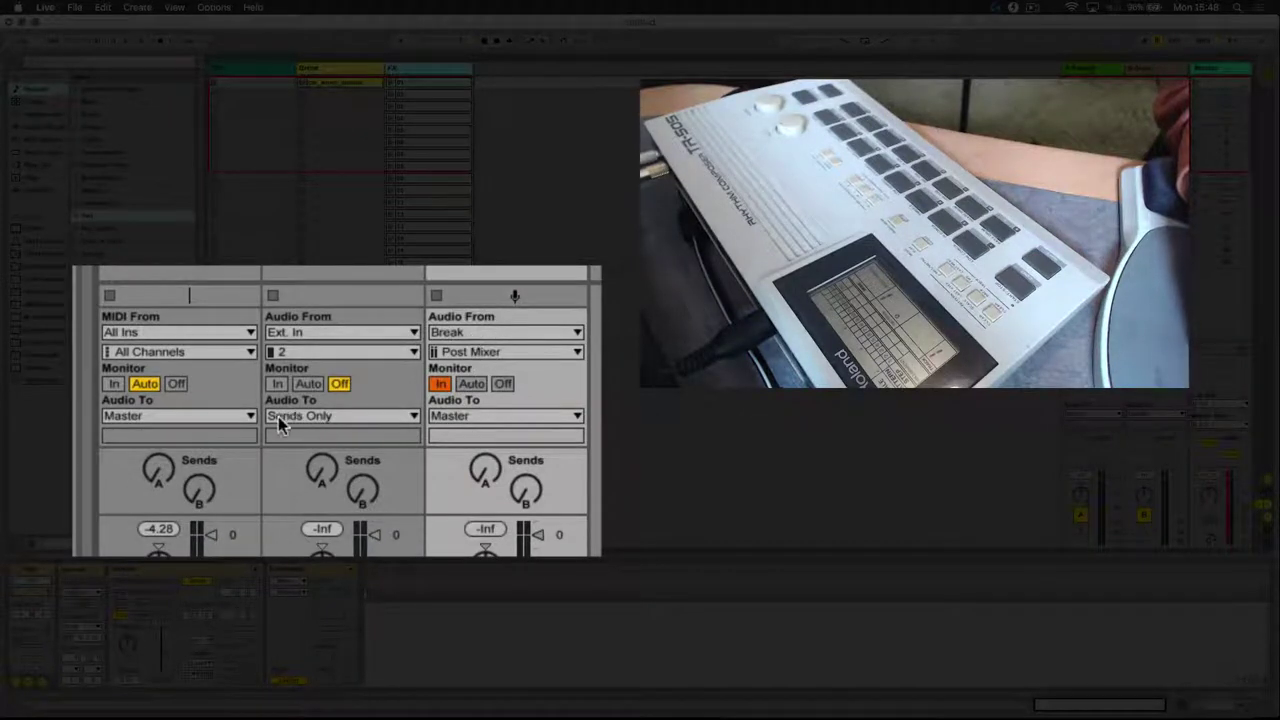
pyautogui.click(312, 415)
pyautogui.click(338, 405)
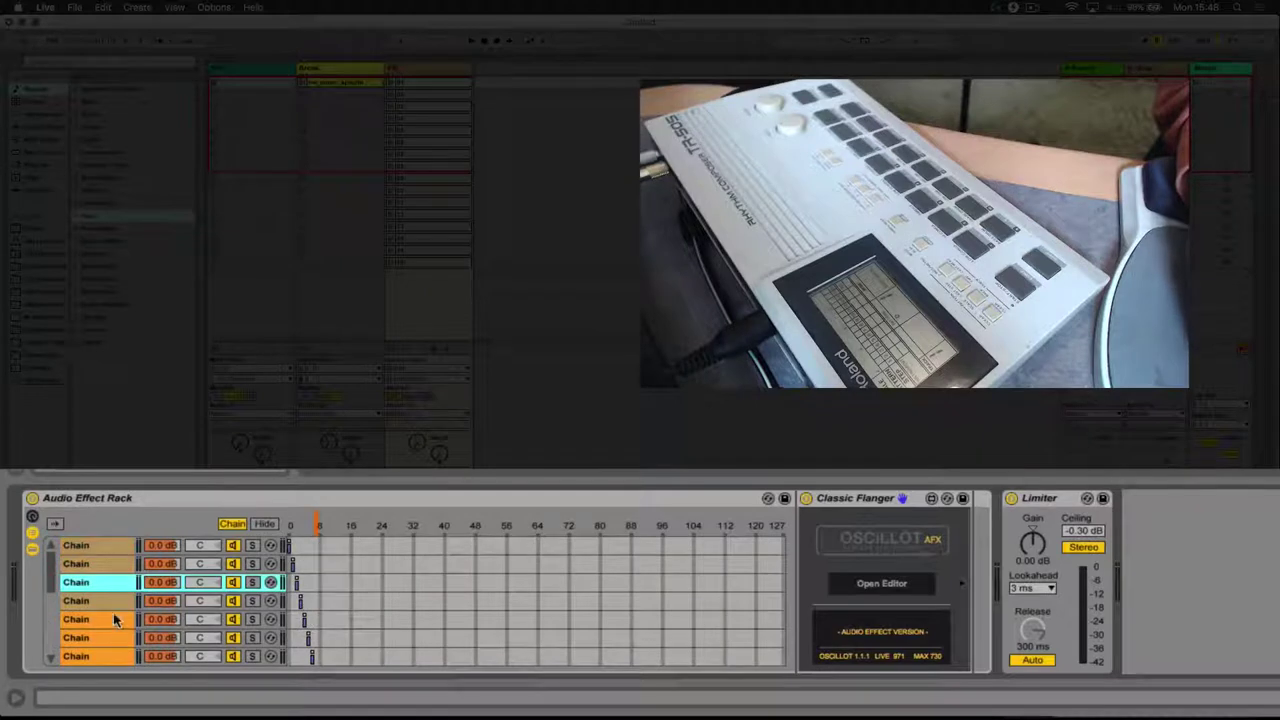
# Browse the Blues Drive, Extremum and Jimi's Amp Guitar chains' effects in the rack.
pyautogui.click(110, 620)
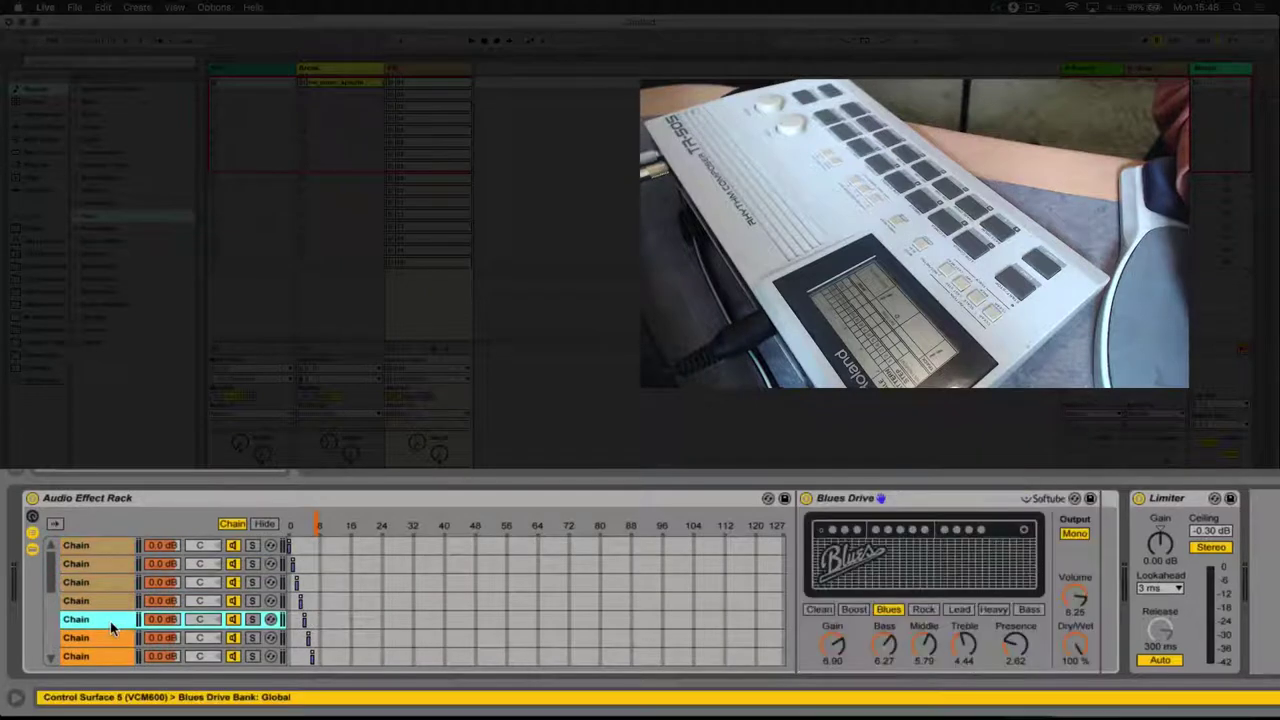
pyautogui.click(112, 560)
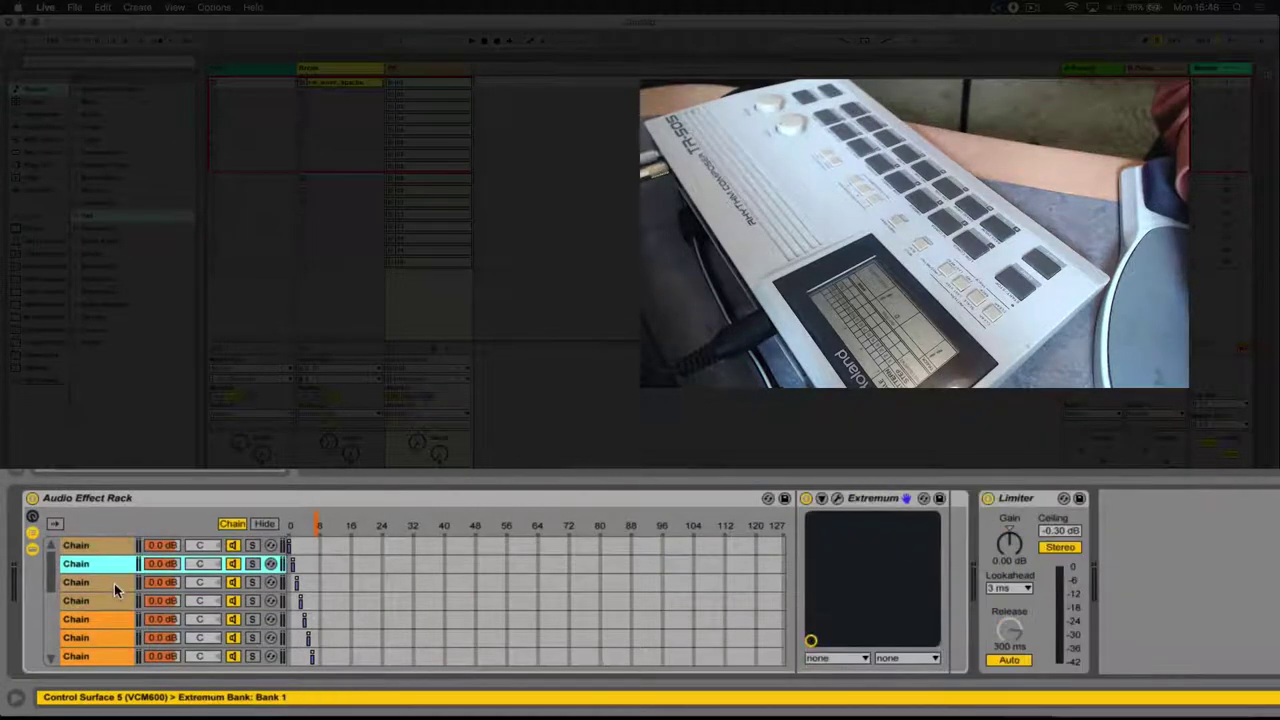
pyautogui.click(114, 583)
pyautogui.click(116, 599)
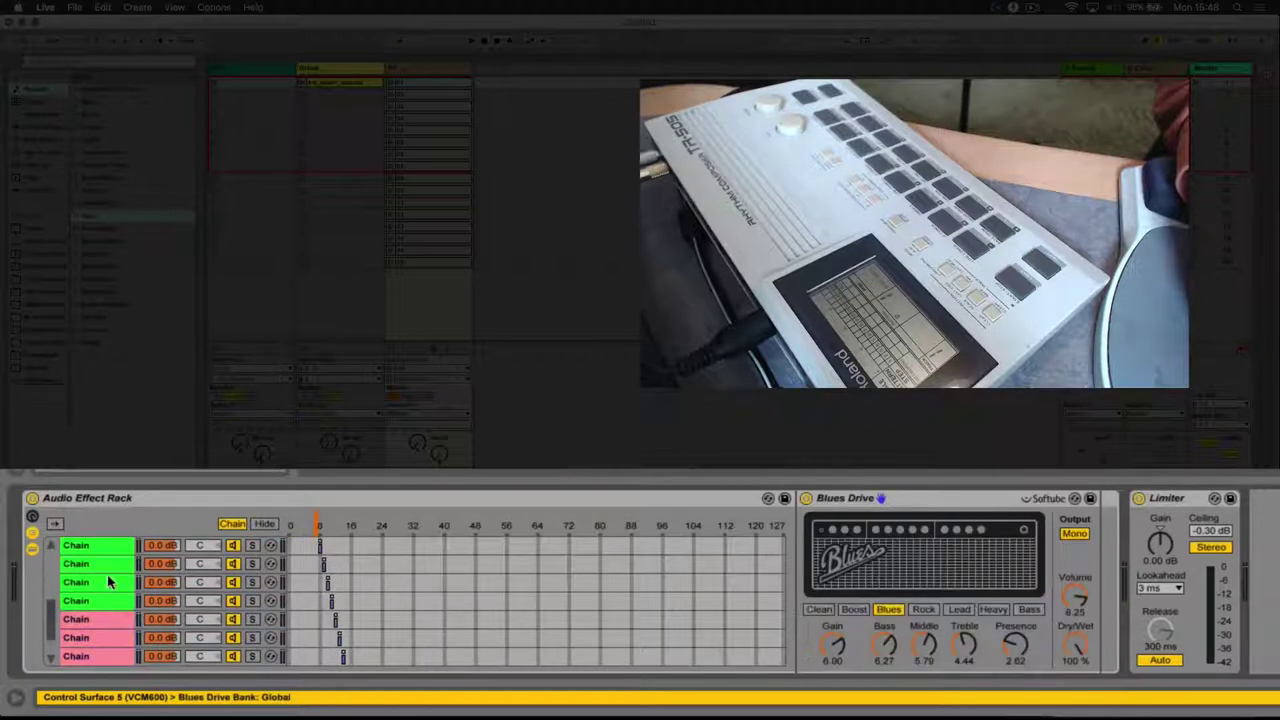
pyautogui.click(113, 552)
pyautogui.click(116, 581)
# View the Heavy, Grain Delay, Quartertones and Halluzinatione chains, ending on chain 1's Afraid Of Bees.
pyautogui.click(117, 560)
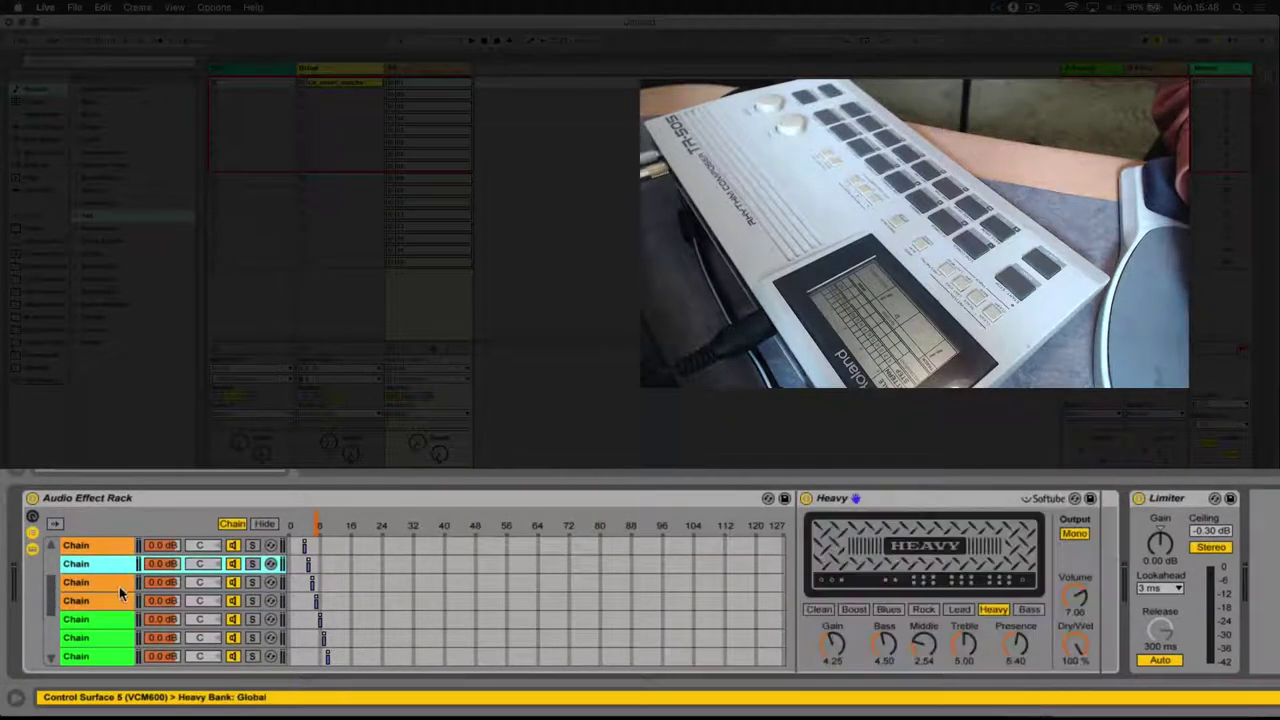
pyautogui.click(119, 586)
pyautogui.click(109, 598)
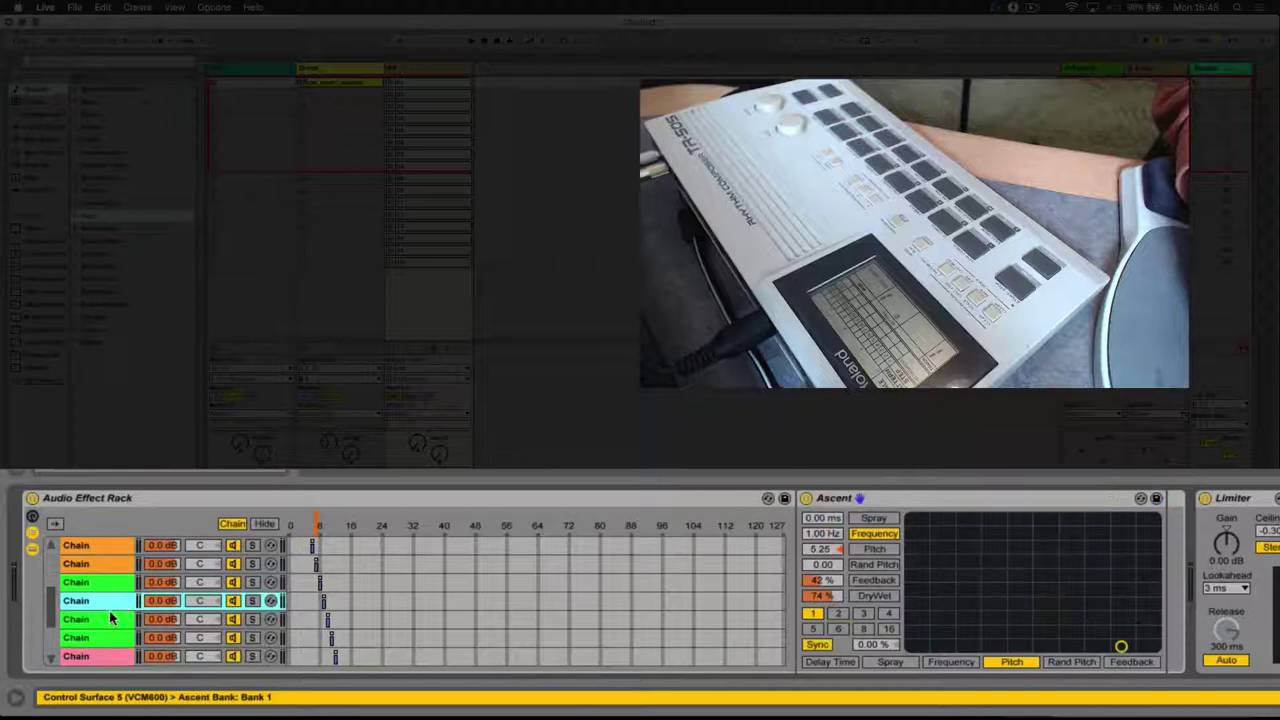
pyautogui.click(110, 619)
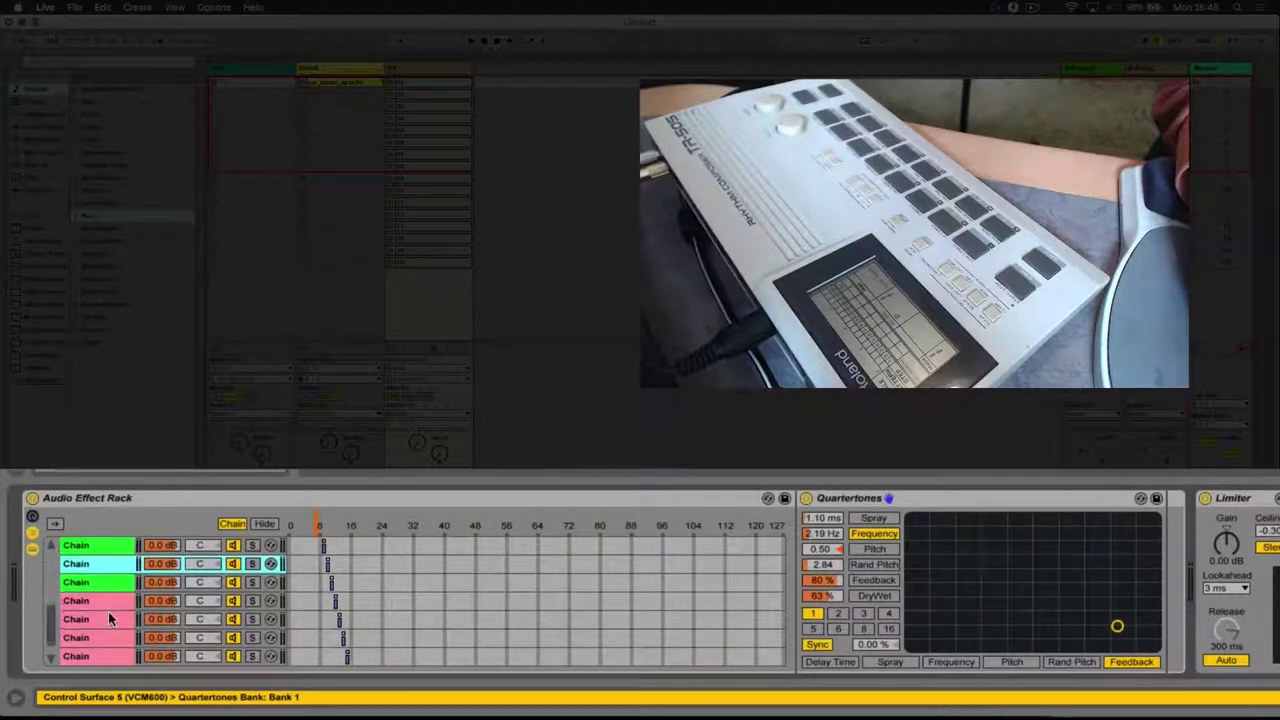
pyautogui.click(114, 619)
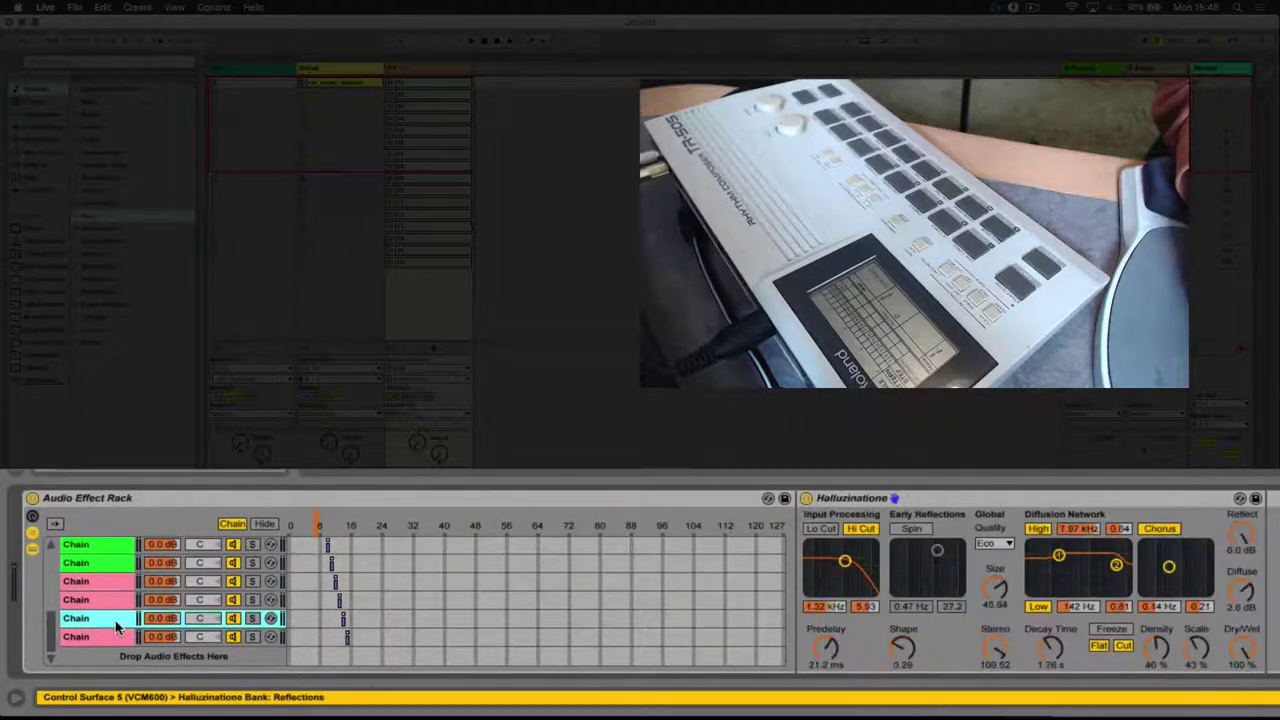
pyautogui.click(101, 547)
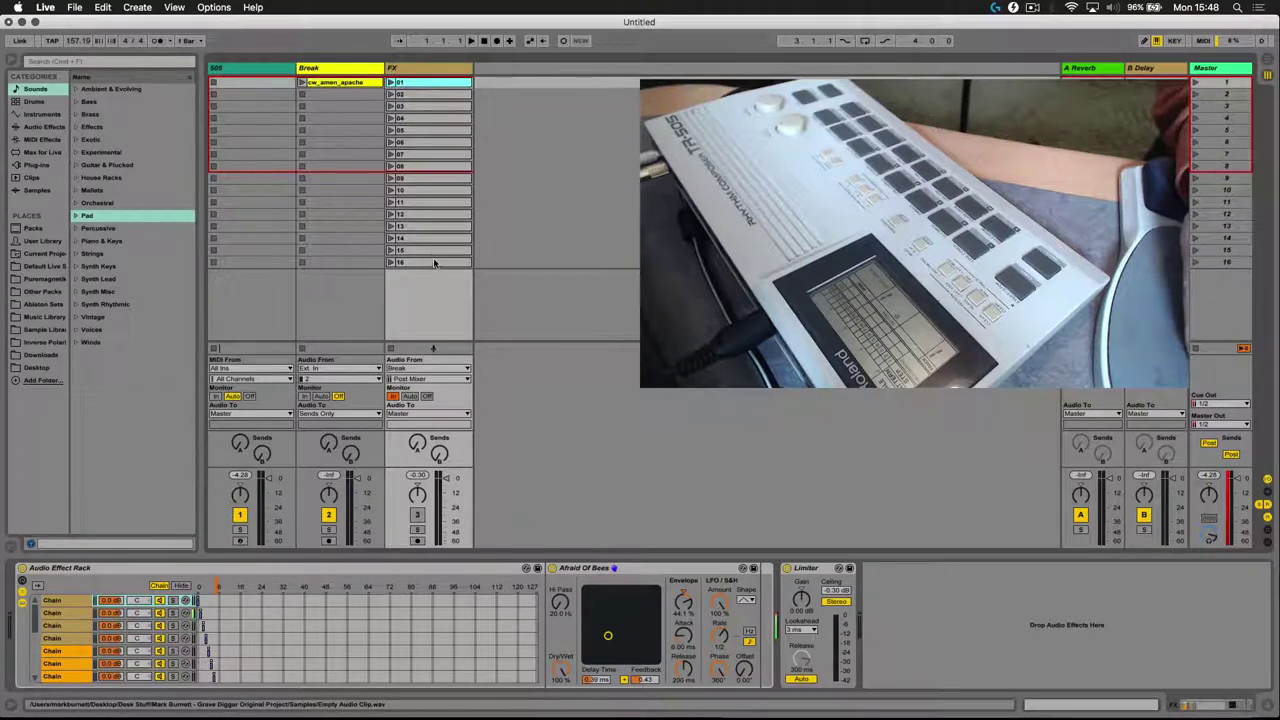
# Point the FX clip's envelope at the Audio Effect Rack's Chain Selector parameter.
pyautogui.hotkey('shift', 'Tab')
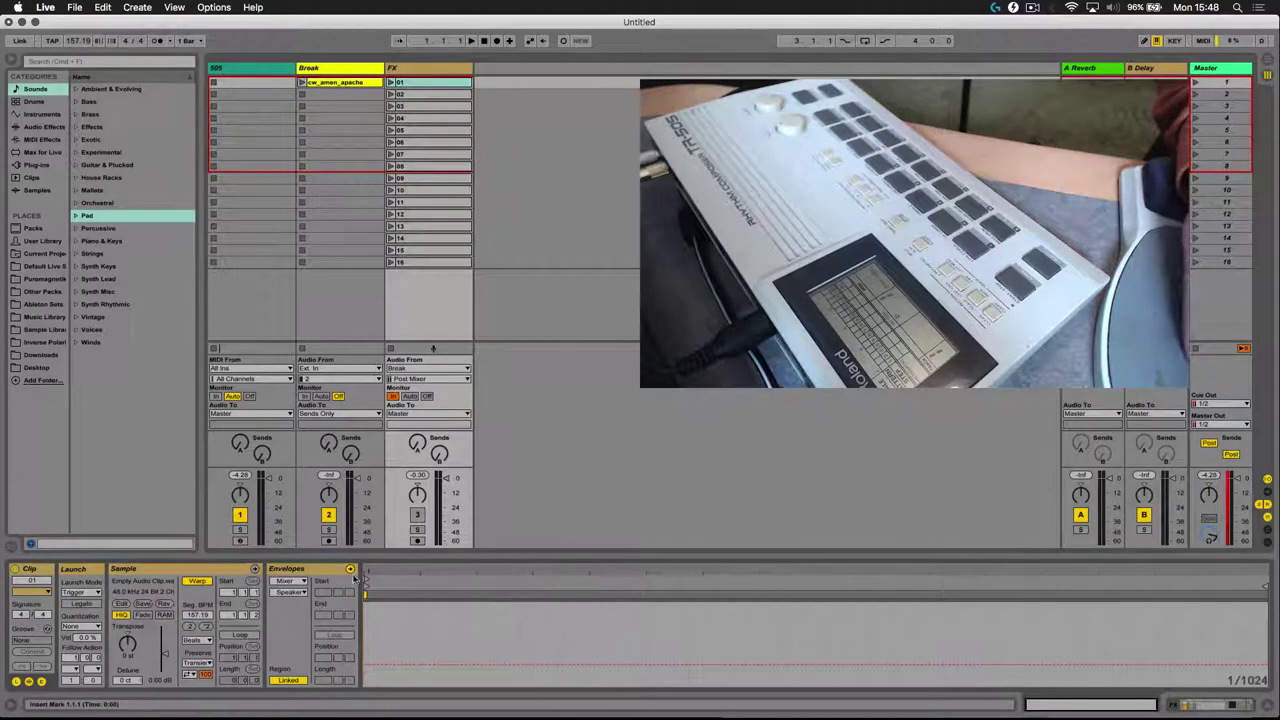
pyautogui.click(285, 581)
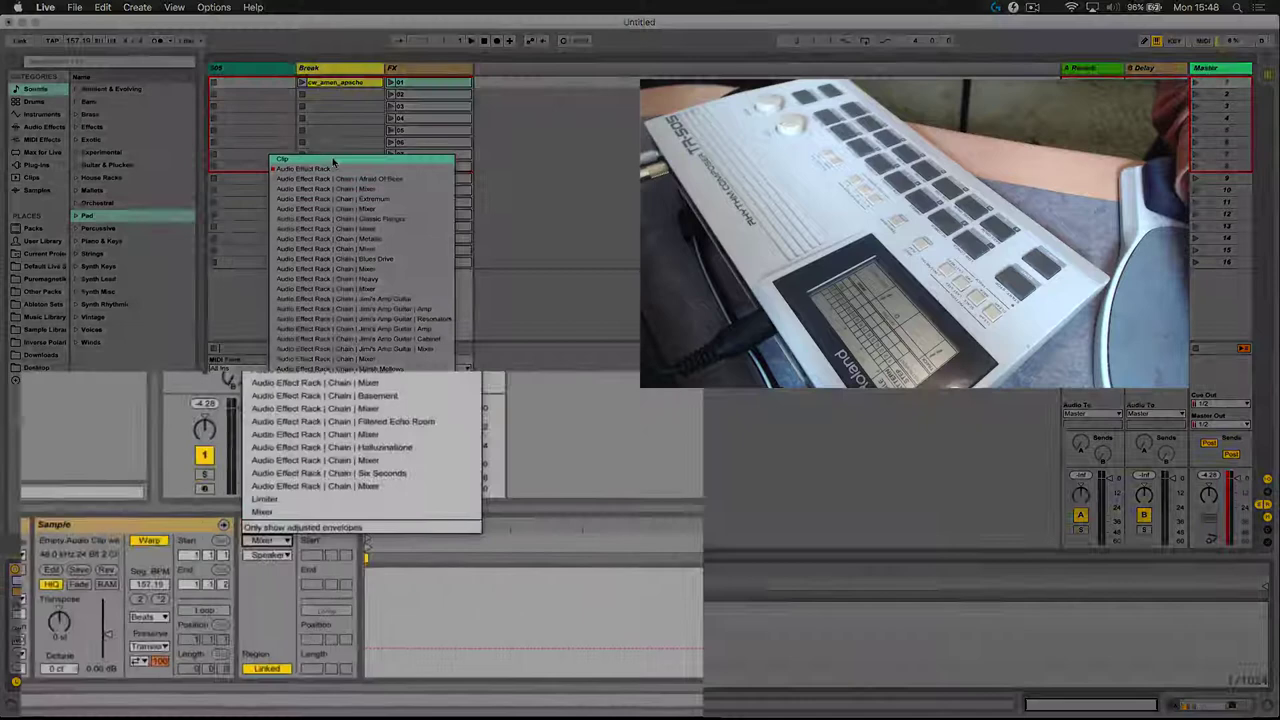
pyautogui.click(330, 190)
pyautogui.click(330, 512)
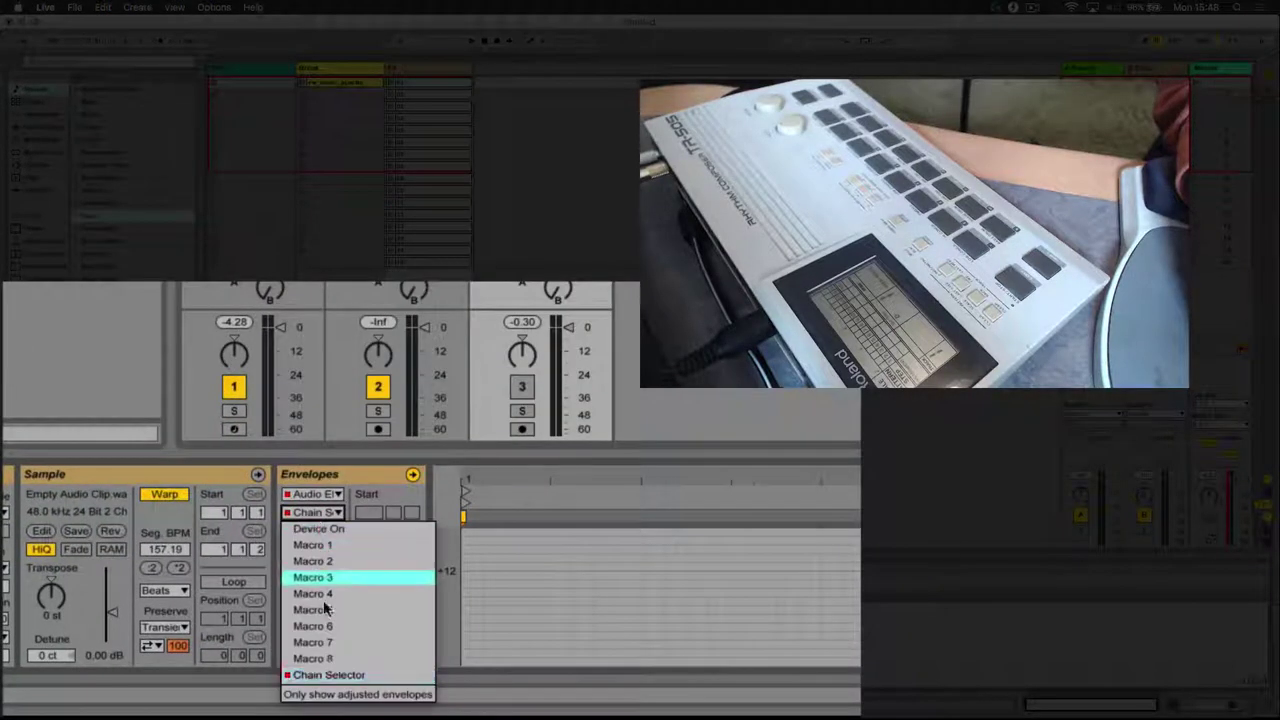
pyautogui.click(328, 674)
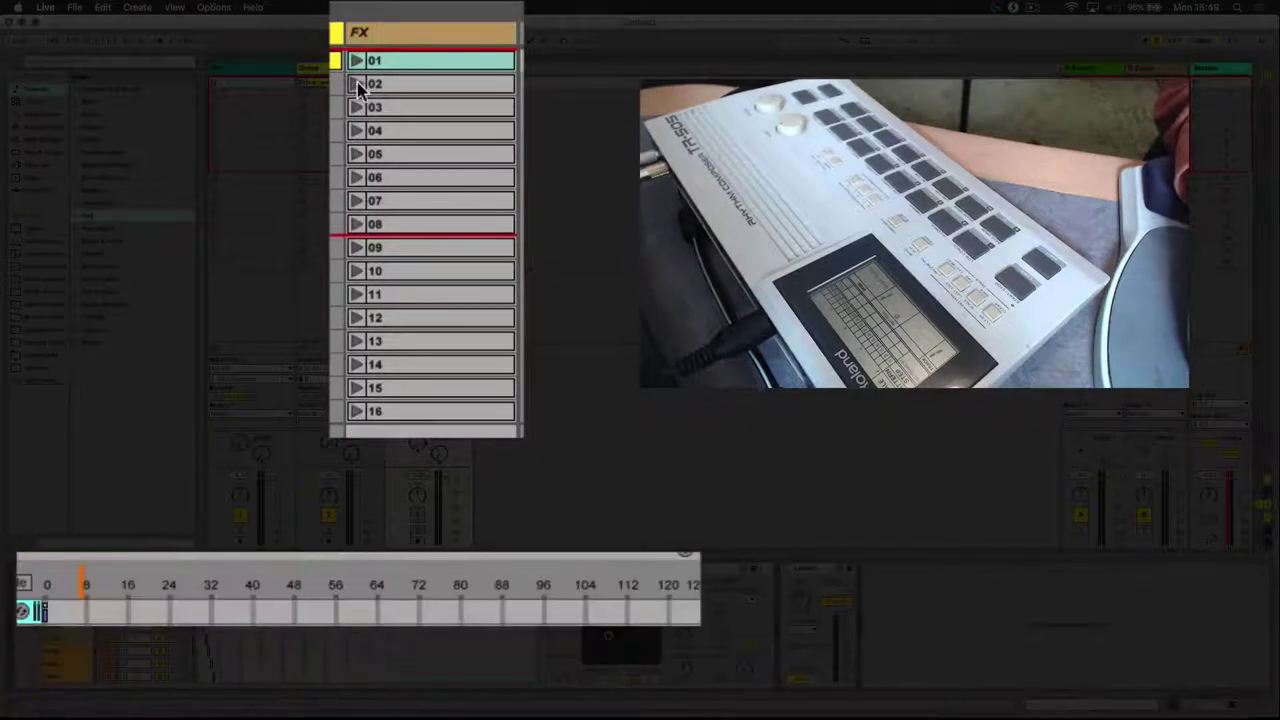
# Launch FX clips 02, 04, 07, 10, 12, 15, 16, 07 and 06 to audition each effect.
pyautogui.click(357, 85)
pyautogui.click(356, 131)
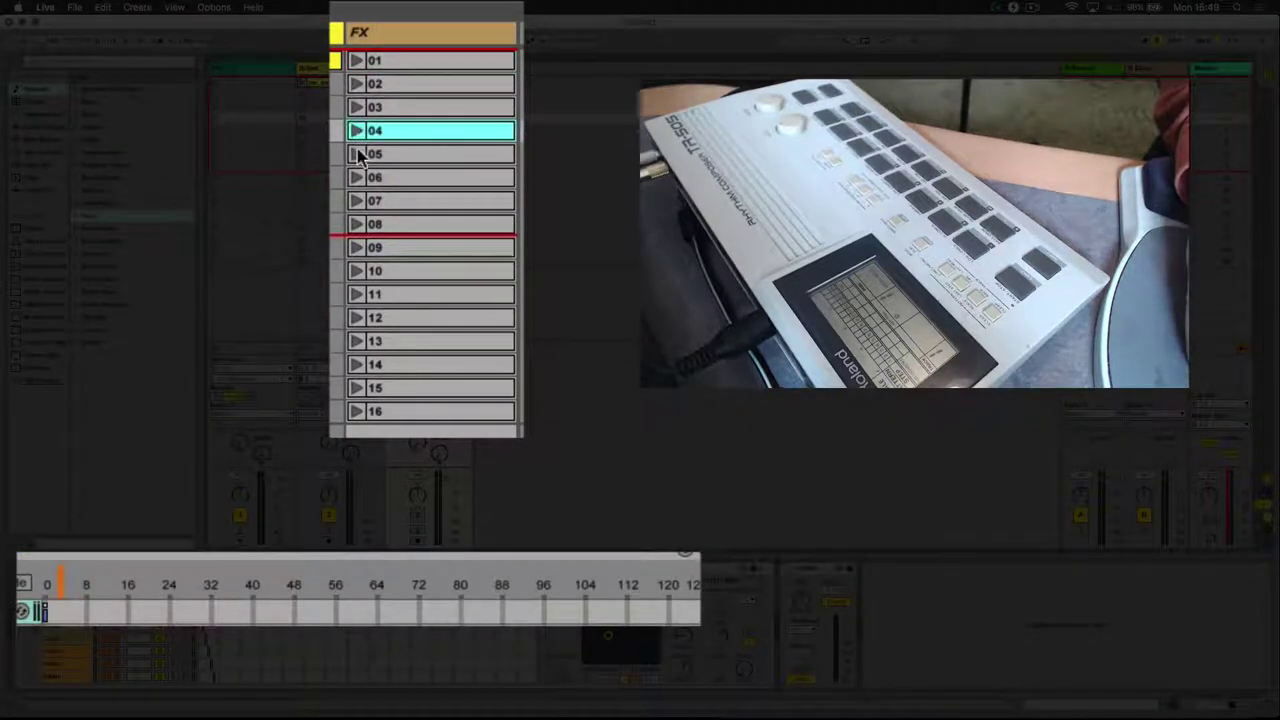
pyautogui.click(357, 200)
pyautogui.click(356, 272)
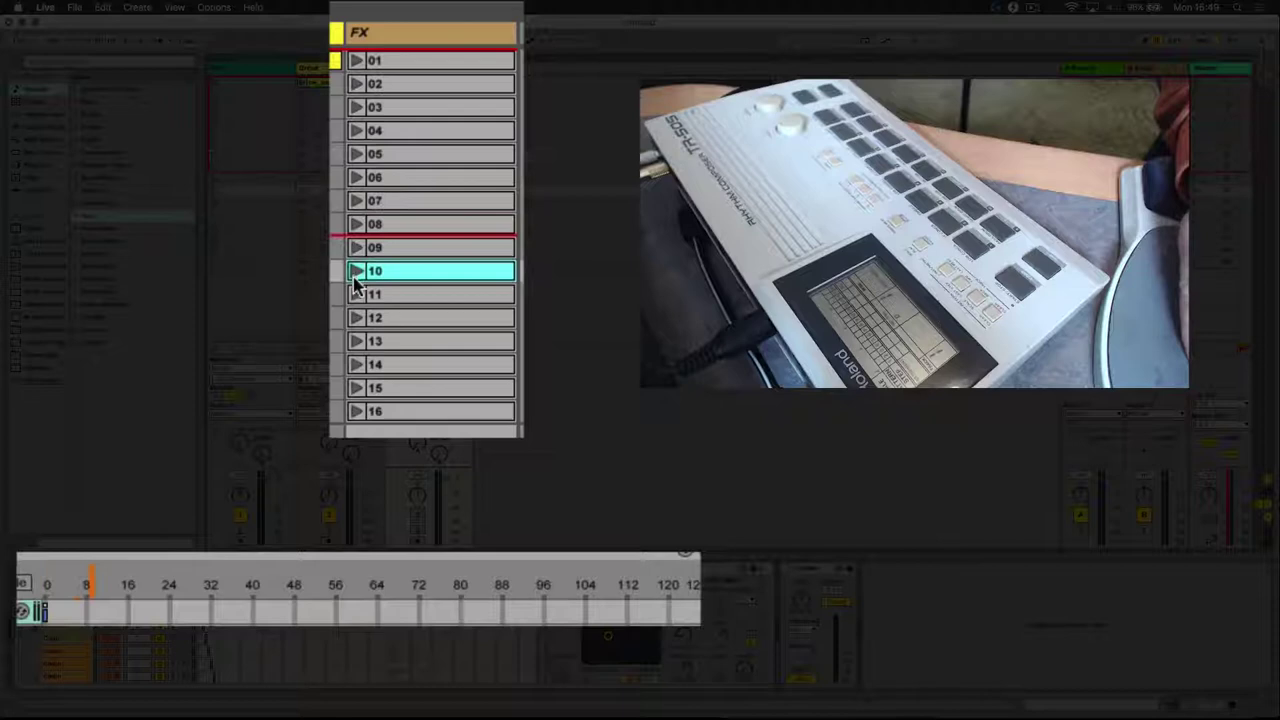
pyautogui.click(356, 318)
pyautogui.click(356, 388)
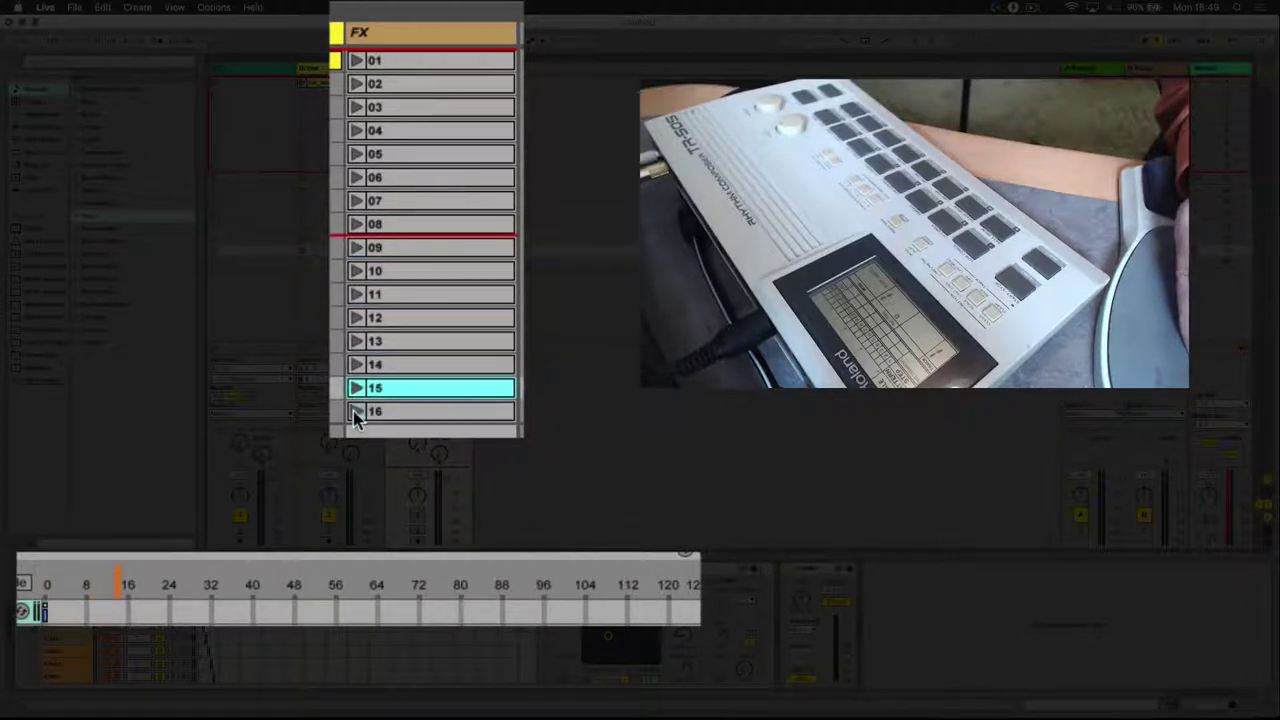
pyautogui.click(356, 411)
pyautogui.click(362, 200)
pyautogui.click(390, 143)
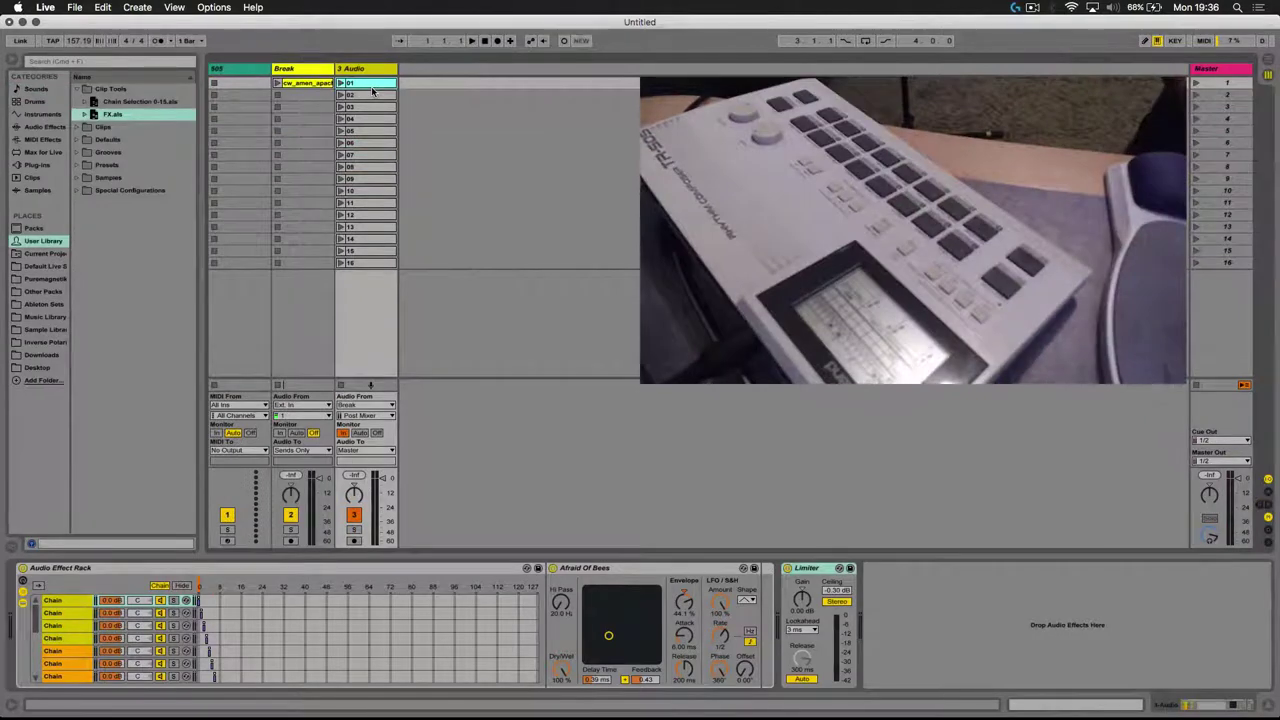
# In MIDI Map mode, assign each FX clip slot from 02 down to 16 to a TR-505 pad.
pyautogui.press('super+m')
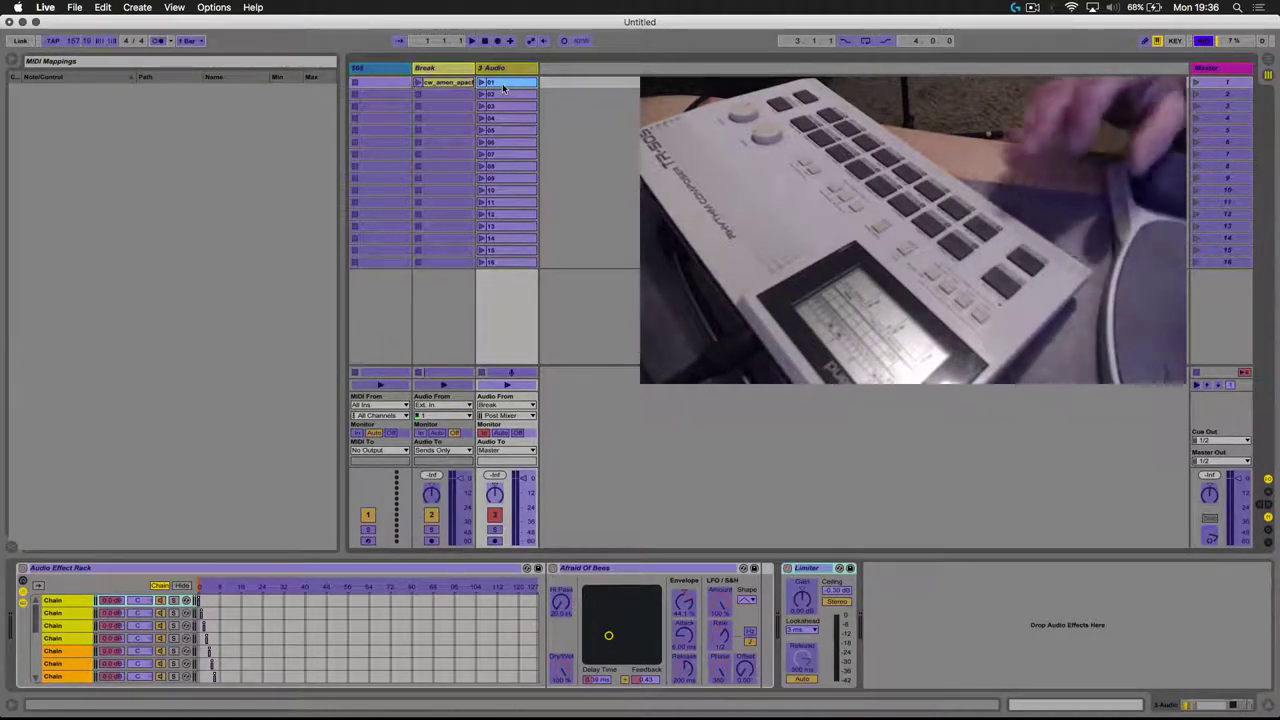
pyautogui.click(529, 97)
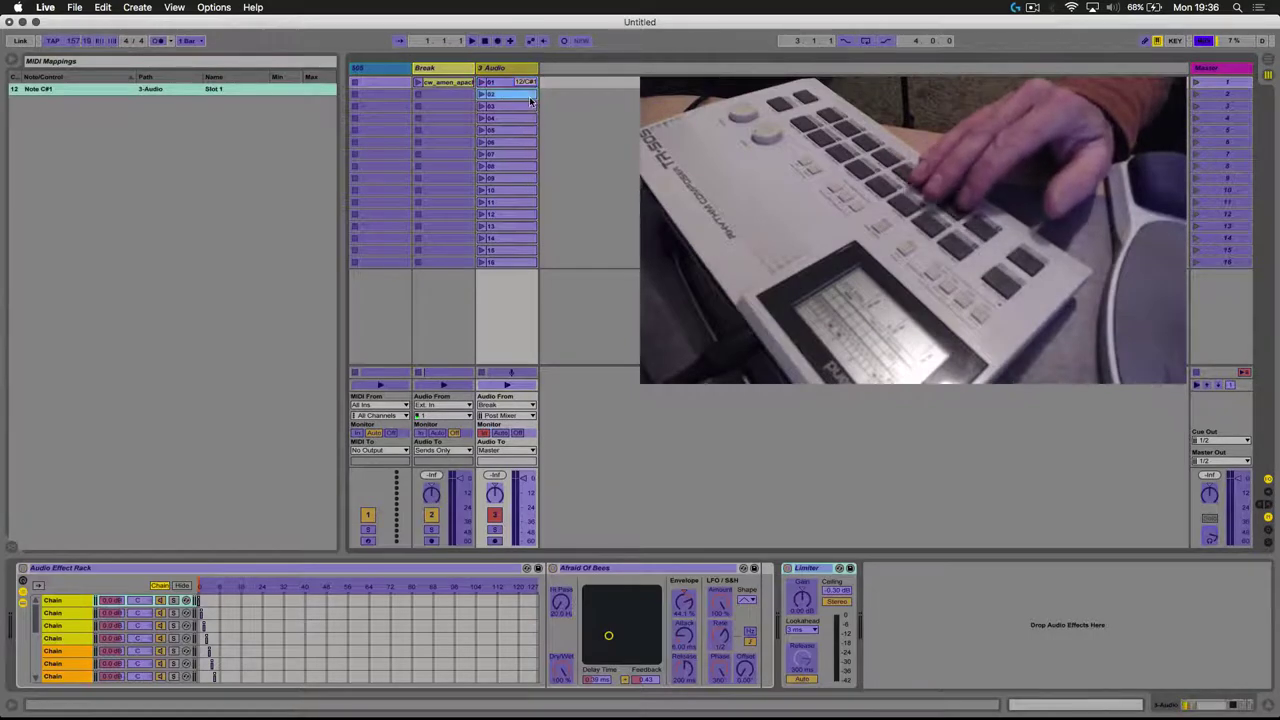
pyautogui.click(529, 104)
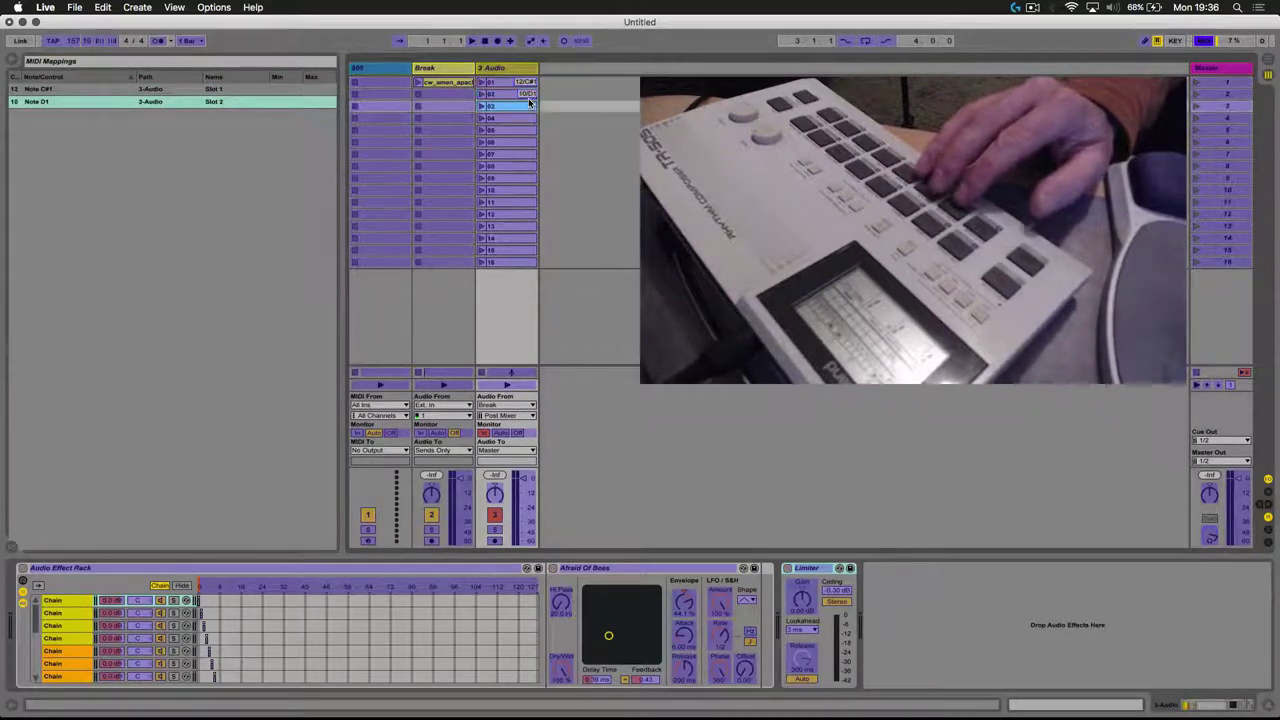
pyautogui.press('Down')
pyautogui.press('Down')
pyautogui.press('Down')
pyautogui.press('Down')
pyautogui.press('Down')
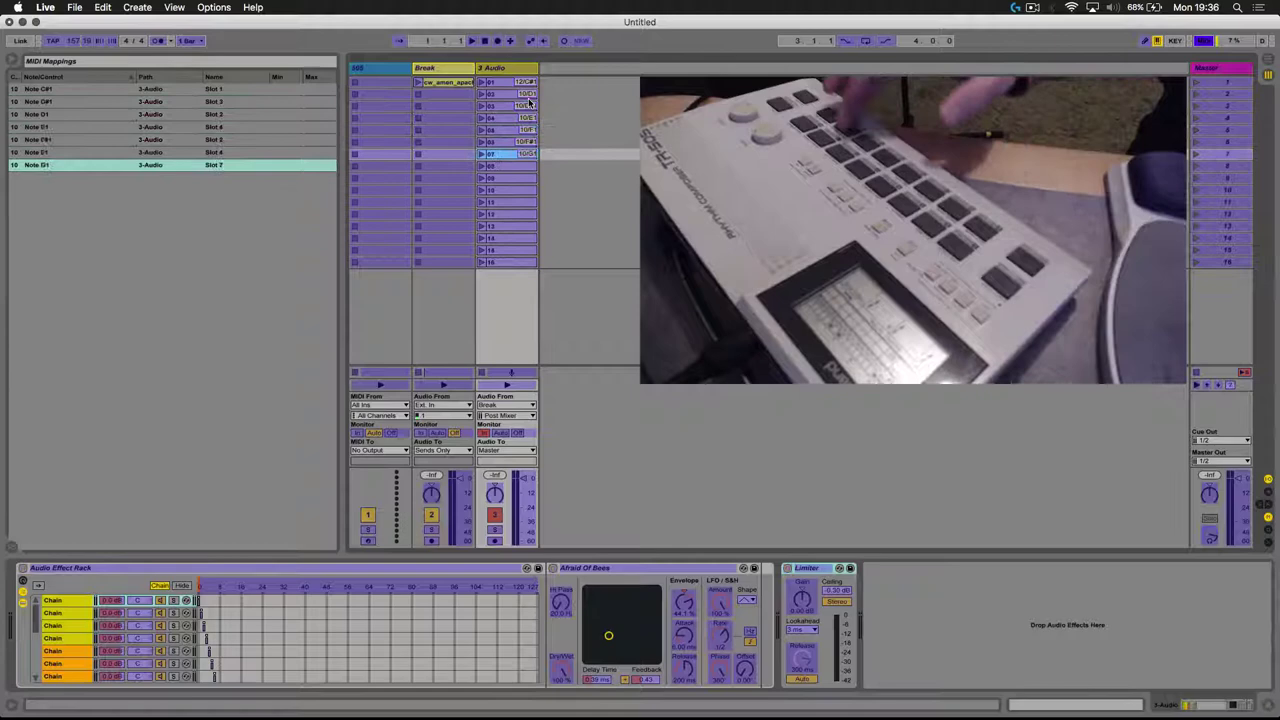
pyautogui.press('Down')
pyautogui.press('Down')
pyautogui.press('Down')
pyautogui.press('Down')
pyautogui.press('Down')
pyautogui.press('Down')
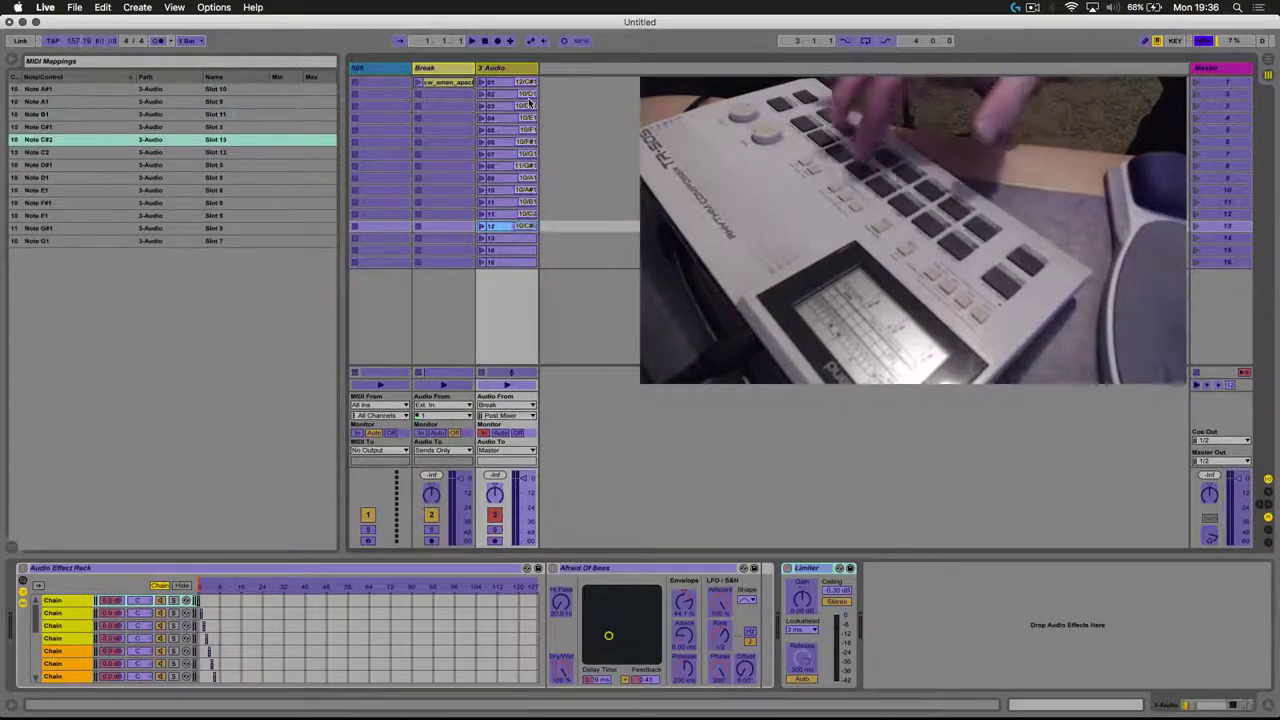
pyautogui.press('Down')
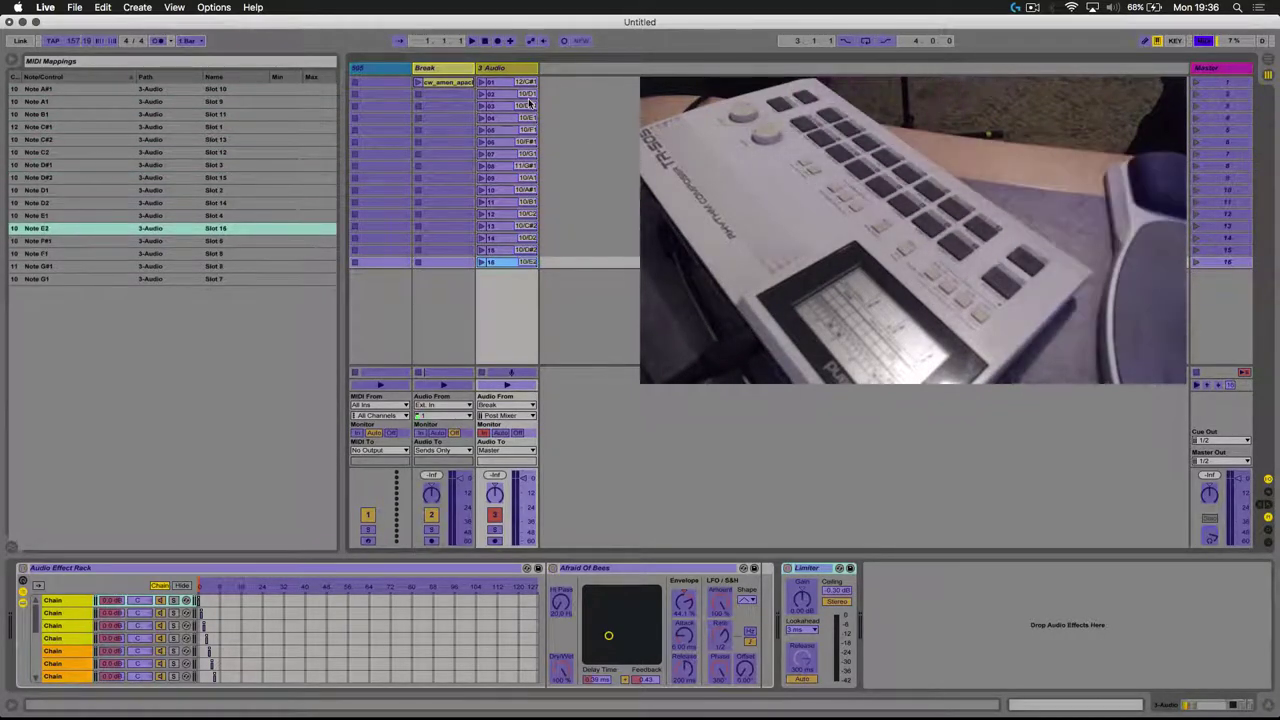
pyautogui.press('super+m')
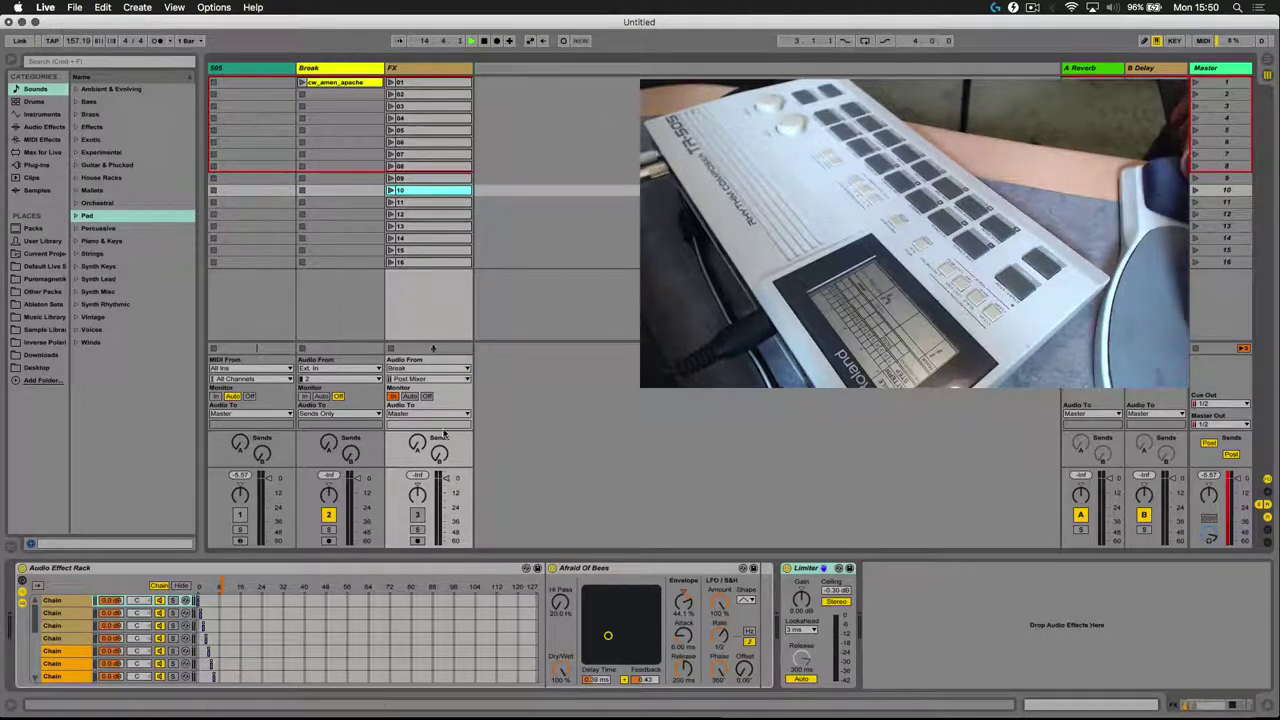
# Activate the FX track, select Break, stop playback, and relaunch the cw_amen_apache clip.
pyautogui.click(415, 515)
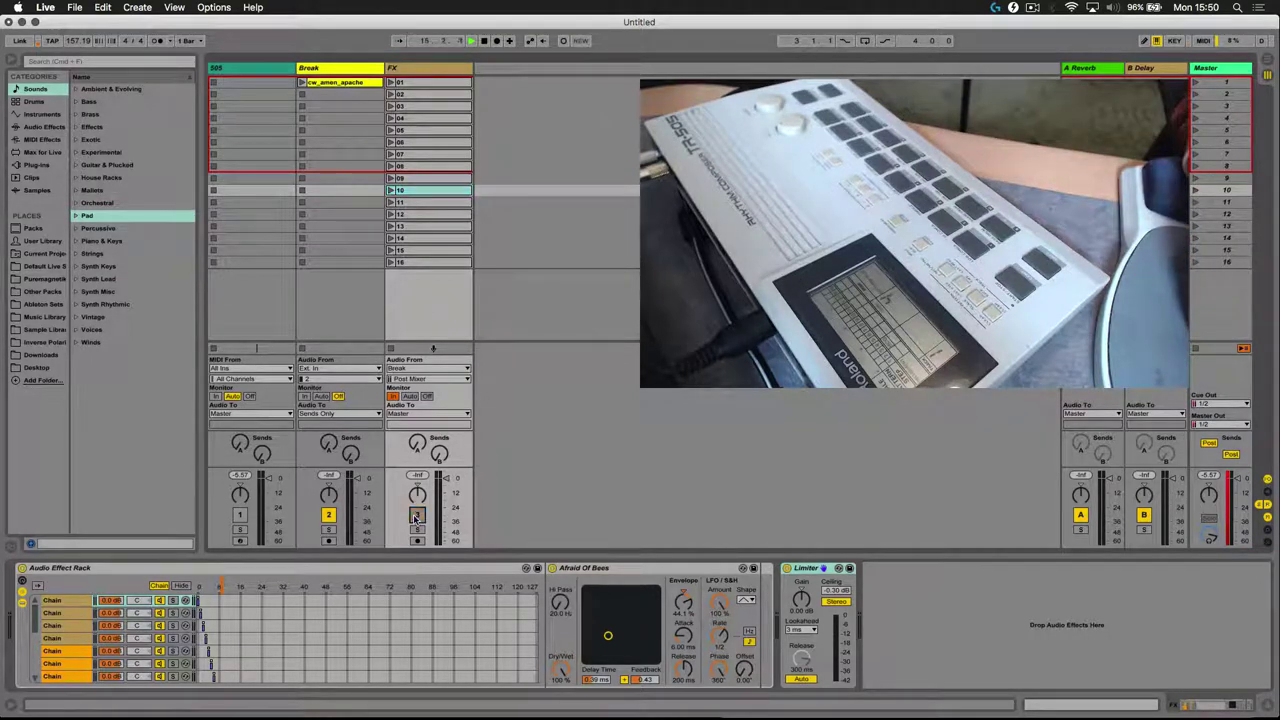
pyautogui.click(344, 89)
pyautogui.click(484, 40)
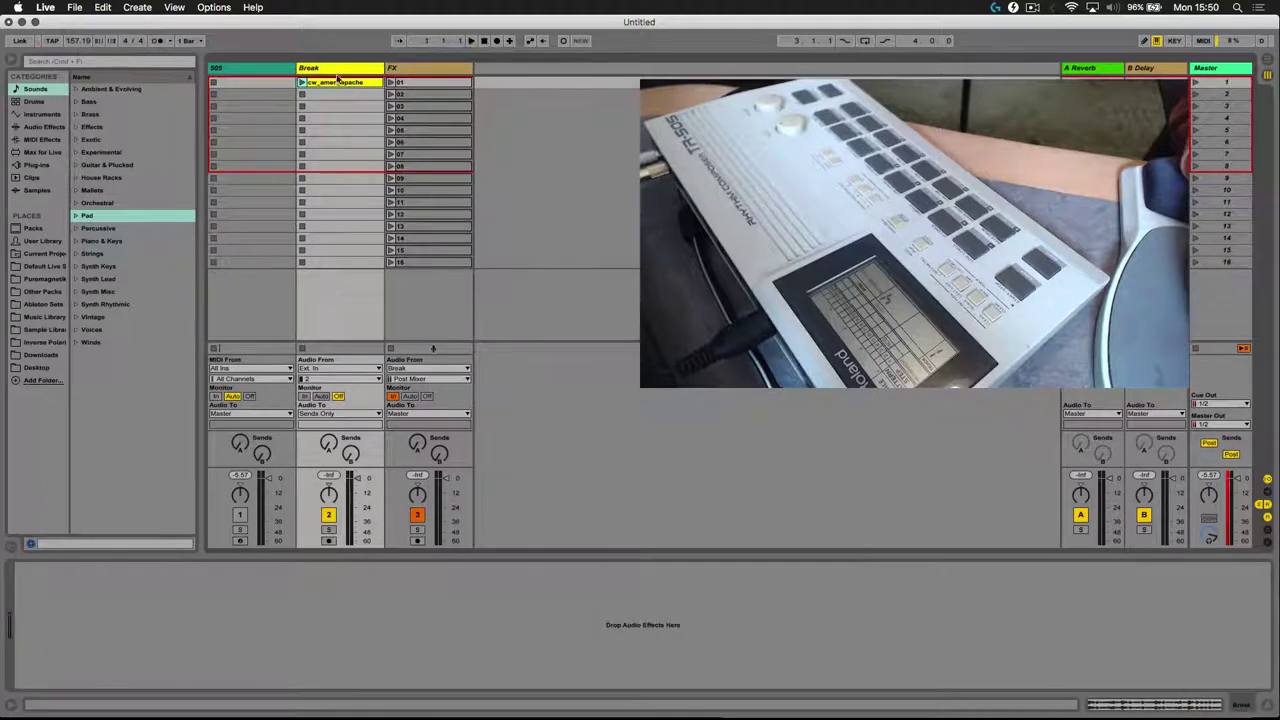
pyautogui.click(302, 81)
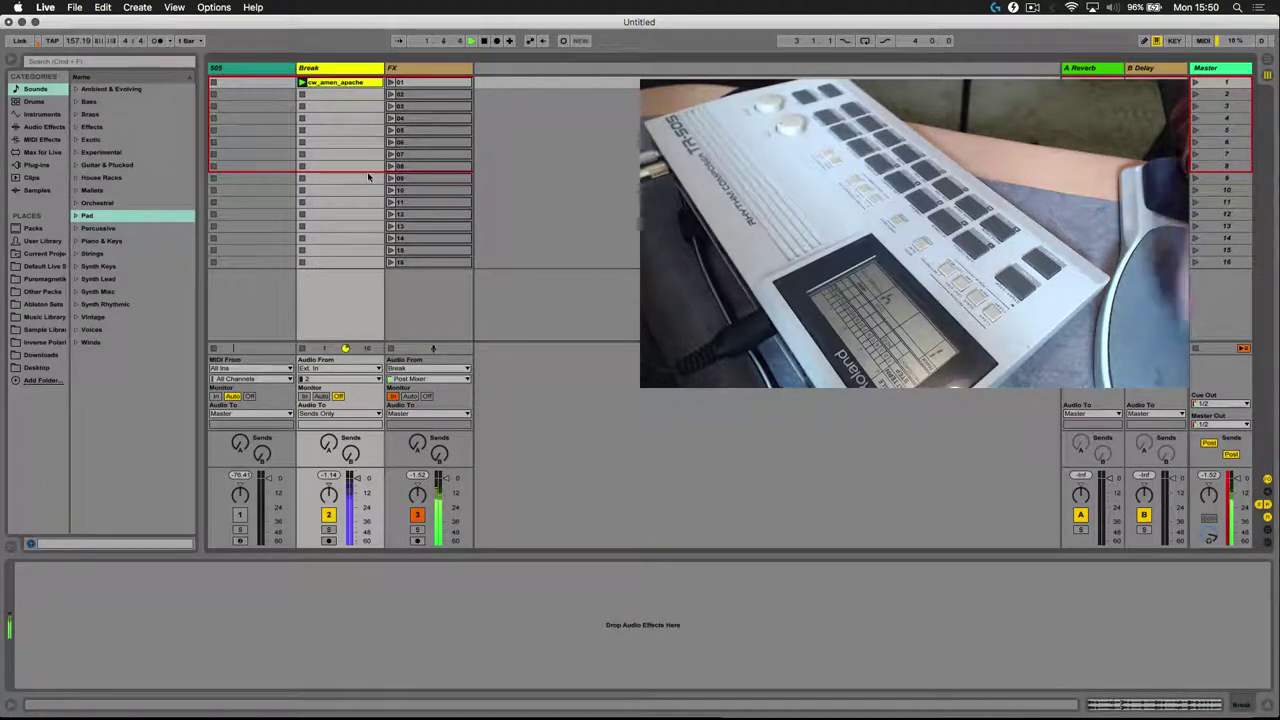